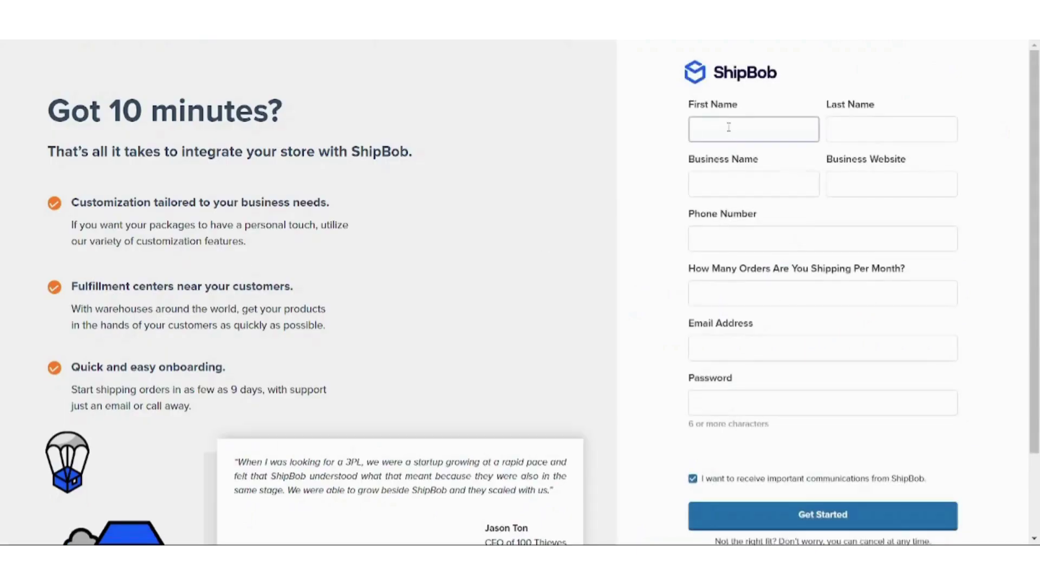
# Enter the first name, last name and business name on ShipBob's sign-up form, reaching Business Website
pyautogui.write('s')
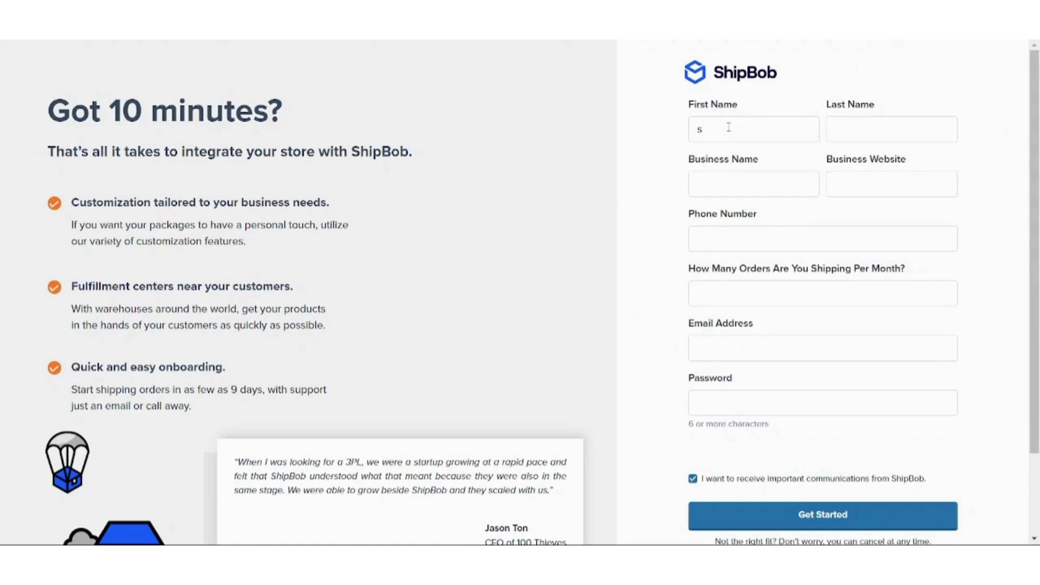
pyautogui.click(729, 127)
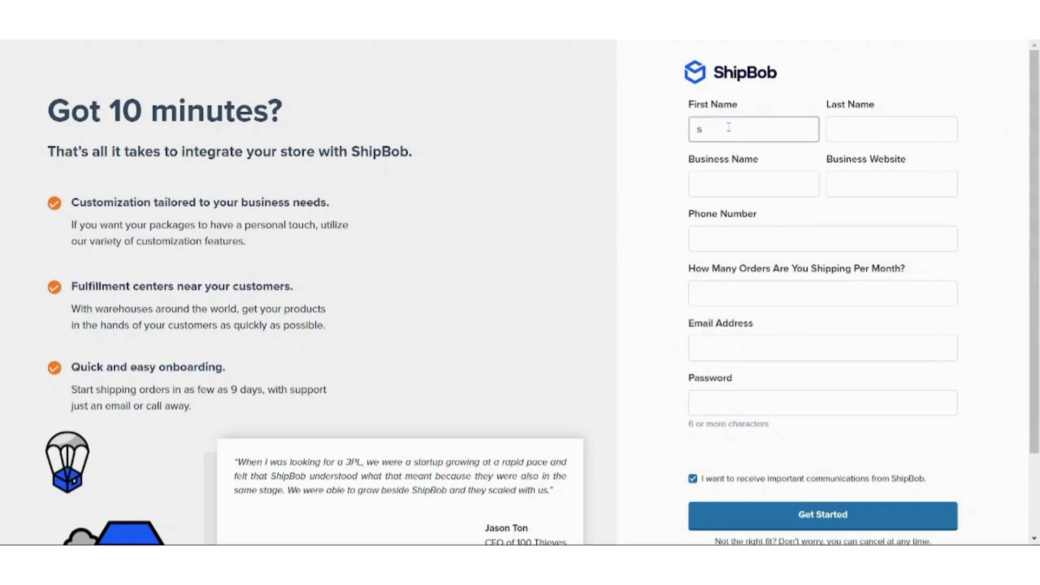
pyautogui.write('eif')
pyautogui.press('BackSpace')
pyautogui.press('BackSpace')
pyautogui.press('BackSpace')
pyautogui.press('BackSpace')
pyautogui.press('Tab')
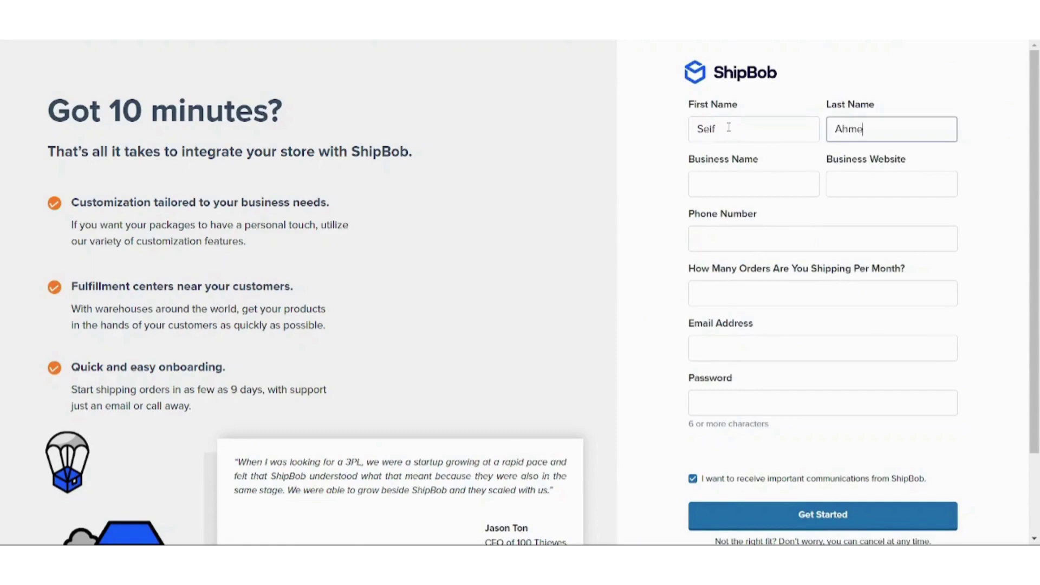
pyautogui.click(762, 181)
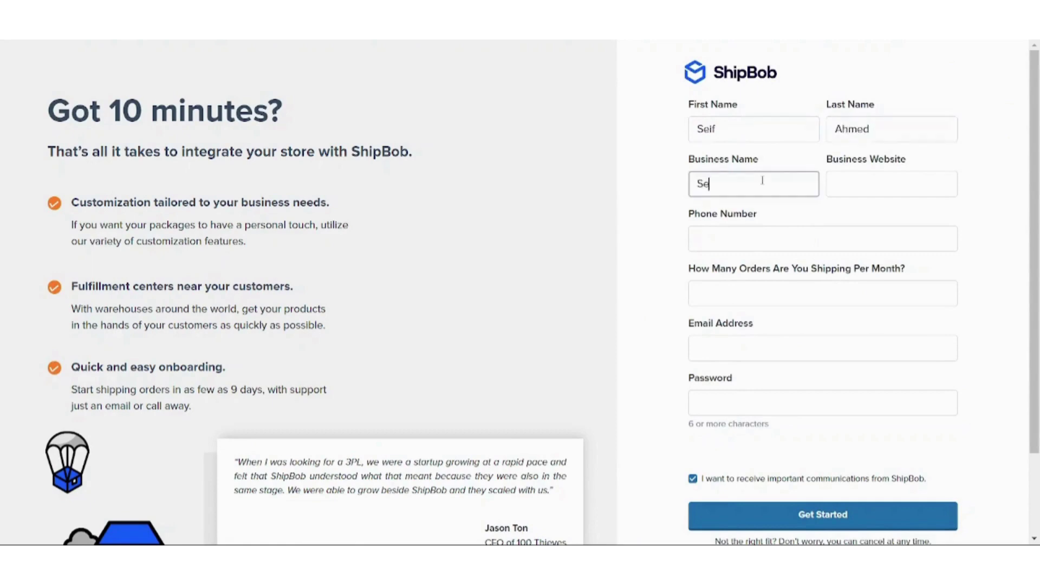
pyautogui.click(855, 187)
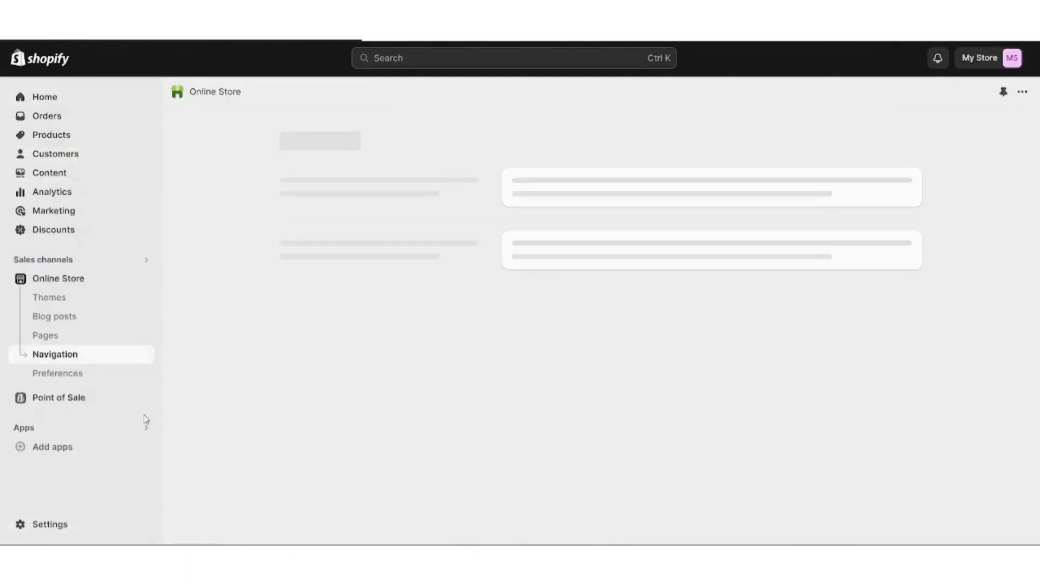
# In Shopify Settings, select and copy the store's myshopify.com address from Store details
pyautogui.click(60, 524)
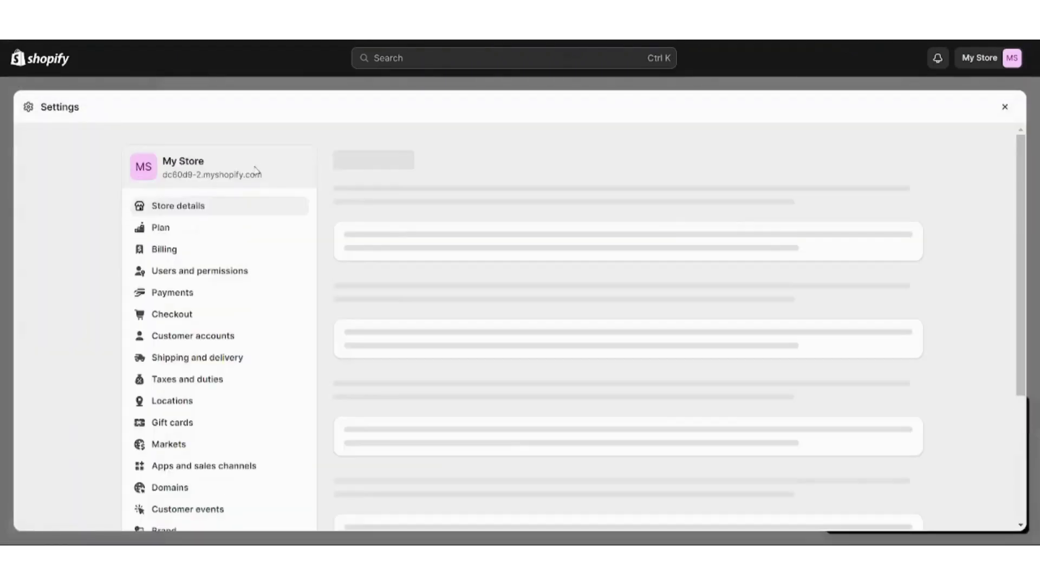
pyautogui.moveTo(264, 175); pyautogui.dragTo(162, 175)
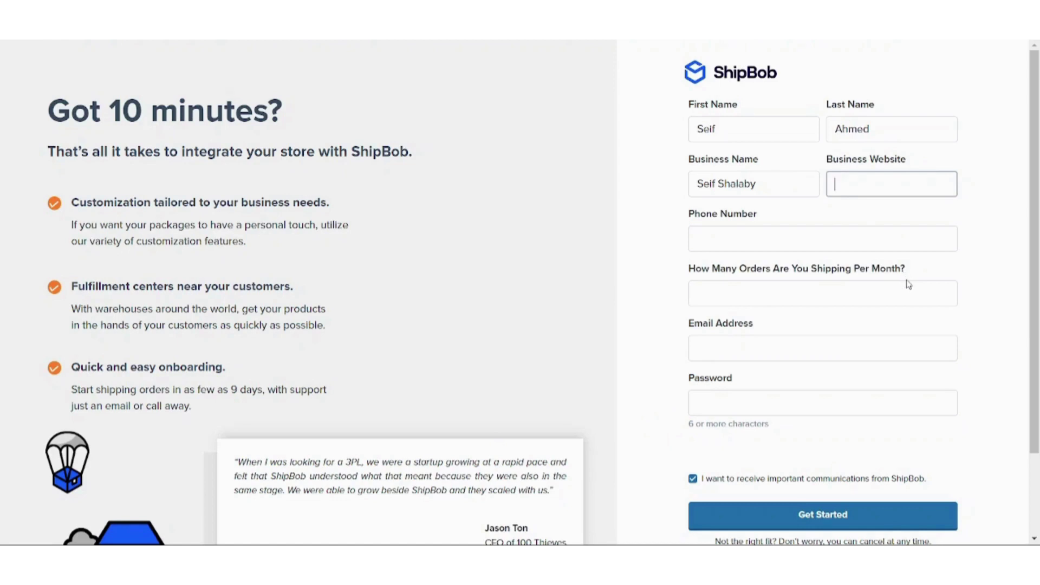
# Paste the myshopify.com address as Business Website, then log in with the saved e-mail and account password
pyautogui.hotkey('ctrl', 'v')
pyautogui.click(816, 236)
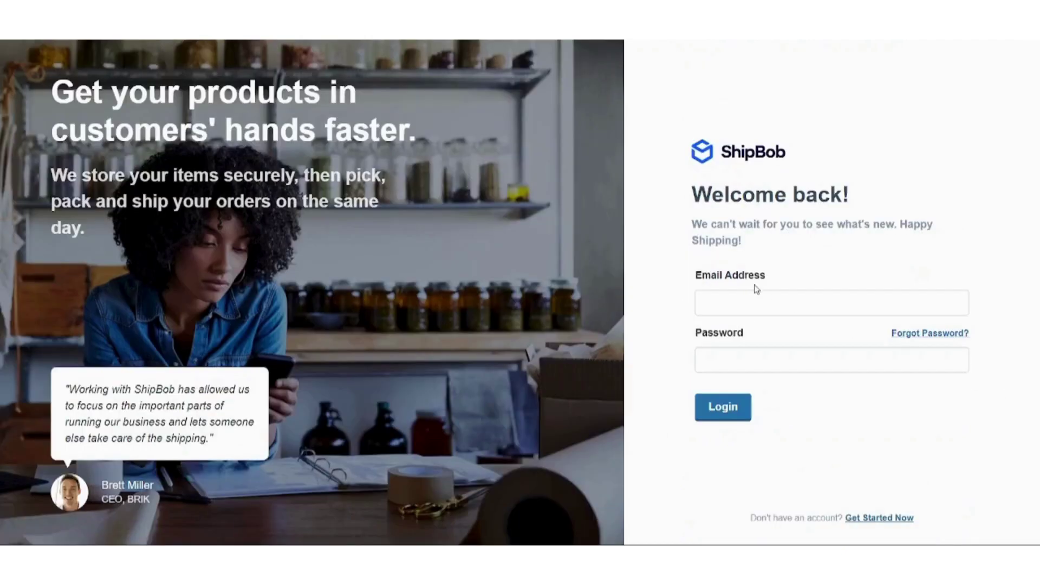
pyautogui.click(757, 294)
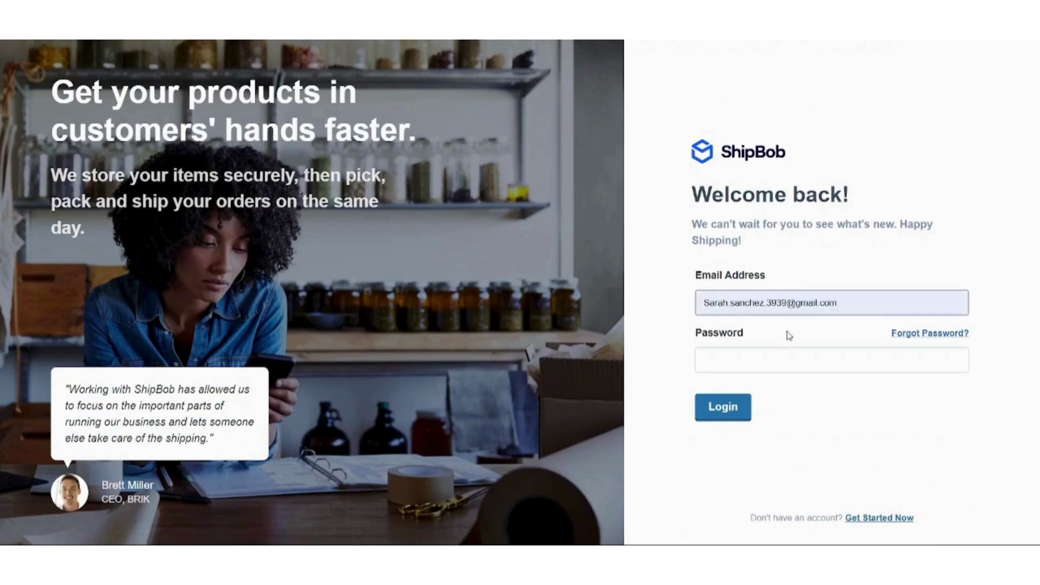
pyautogui.click(789, 334)
pyautogui.click(739, 355)
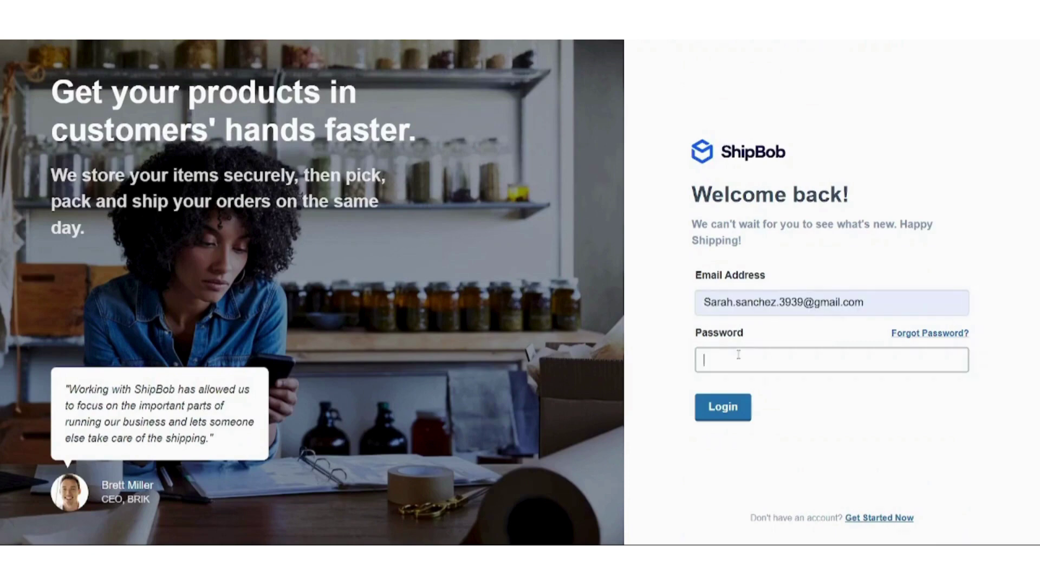
pyautogui.write('•••••••••••••')
pyautogui.click(737, 404)
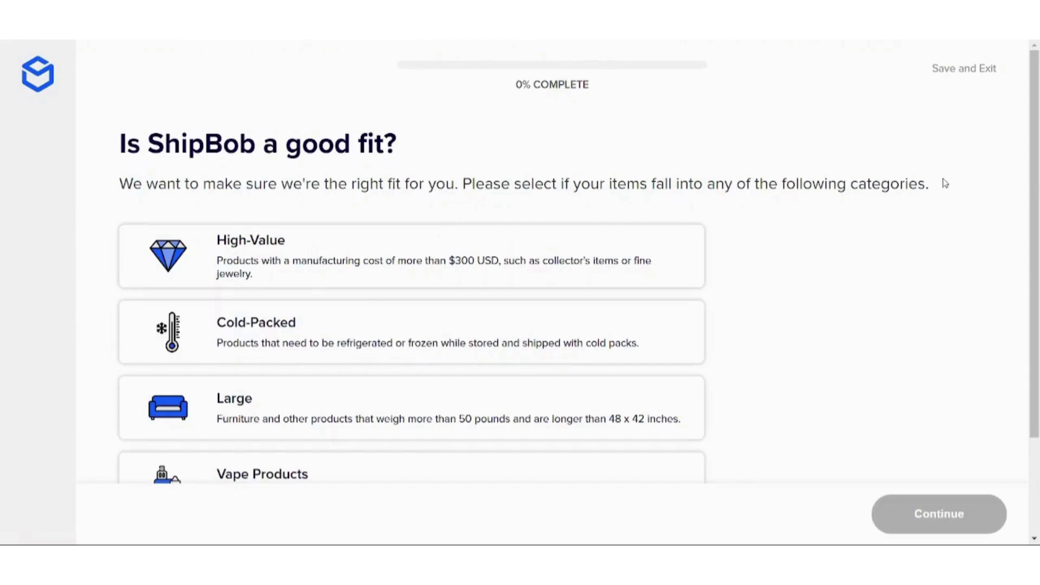
# Answer 'None of my items fall into these categories' and confirm items are on the accepted HAZMAT list
pyautogui.scroll(-2, 1037, 180)
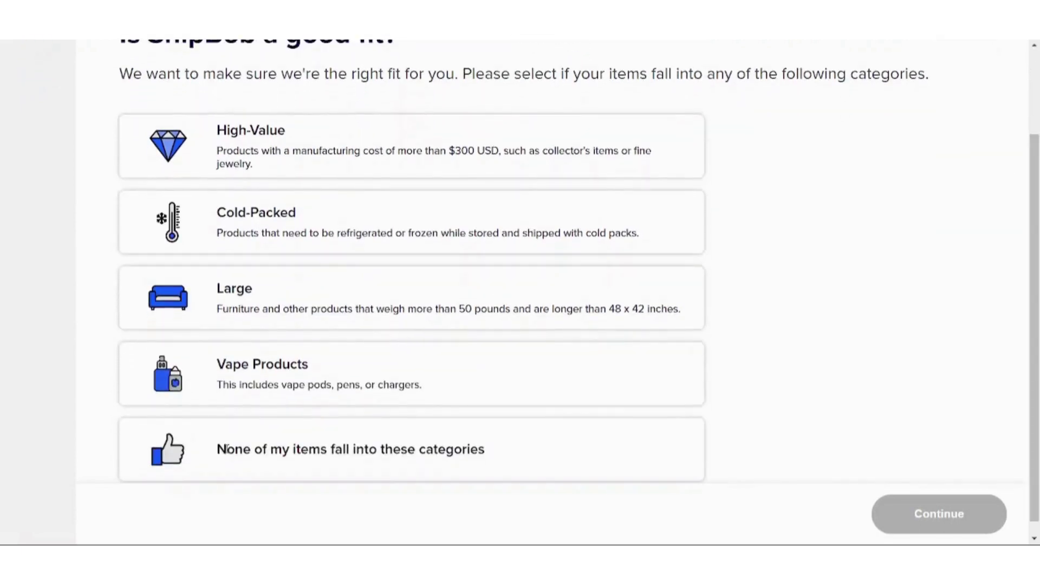
pyautogui.click(239, 450)
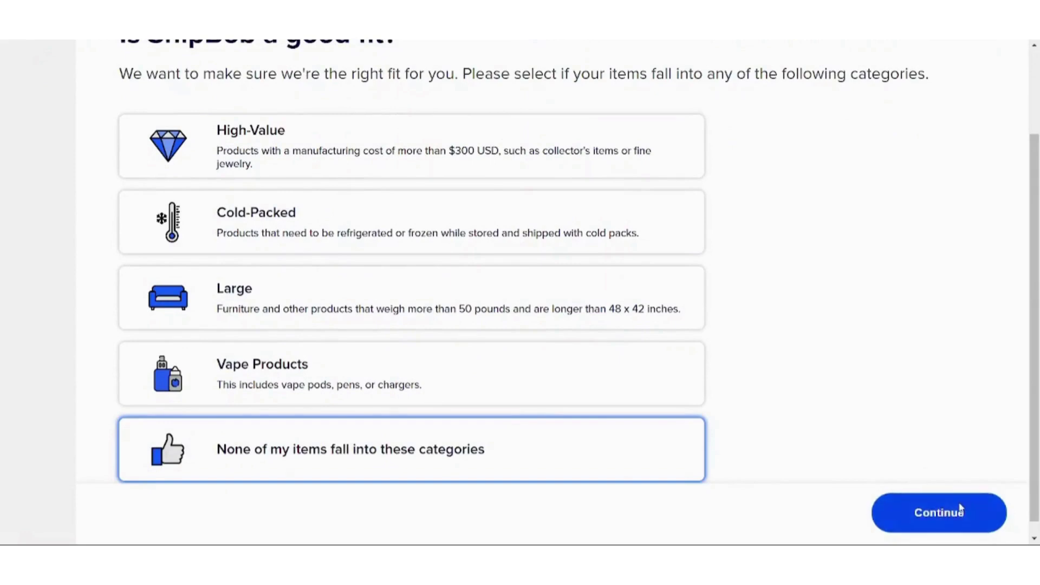
pyautogui.click(958, 508)
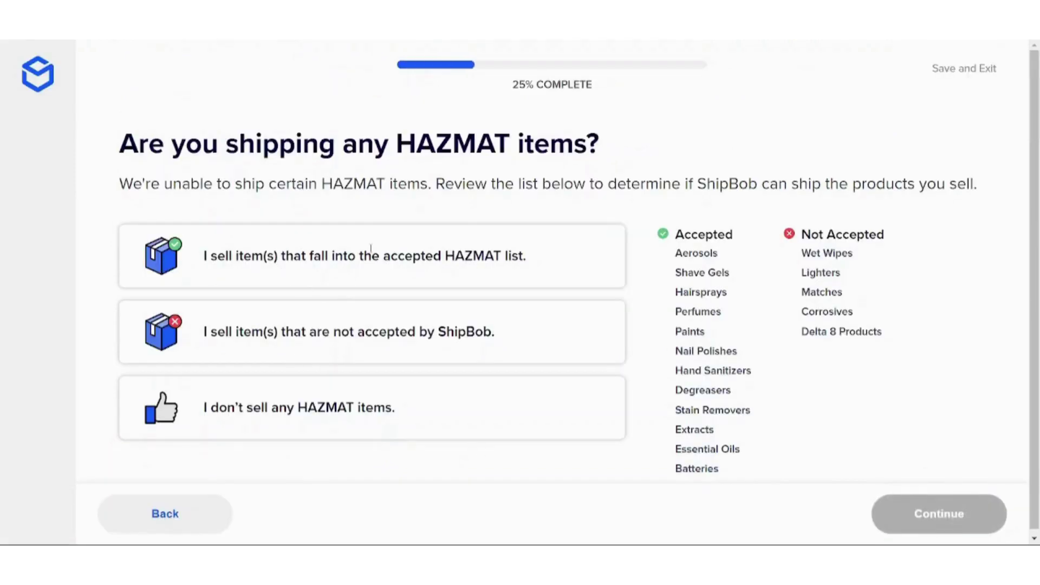
pyautogui.click(370, 248)
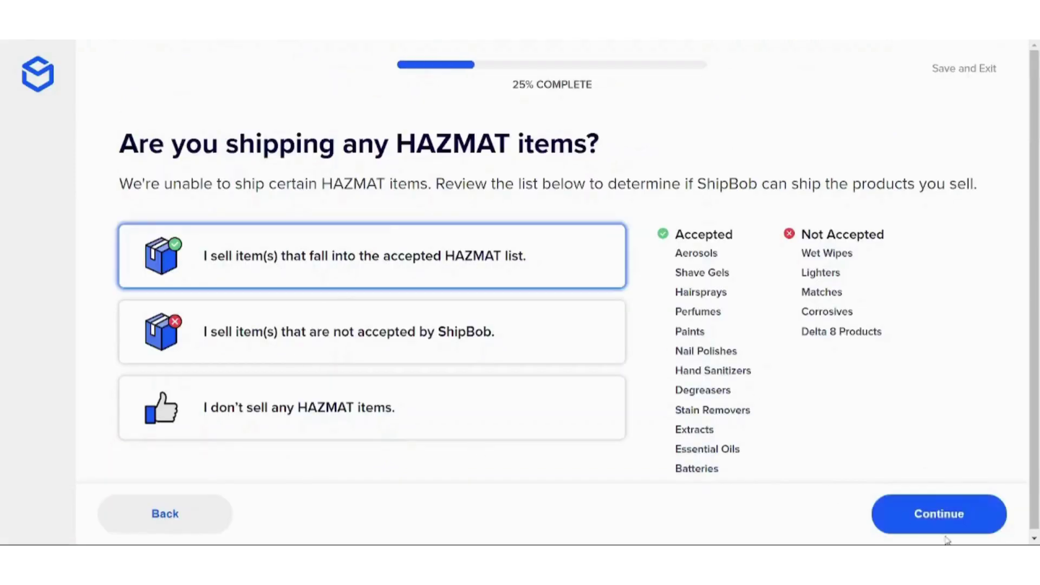
pyautogui.click(948, 530)
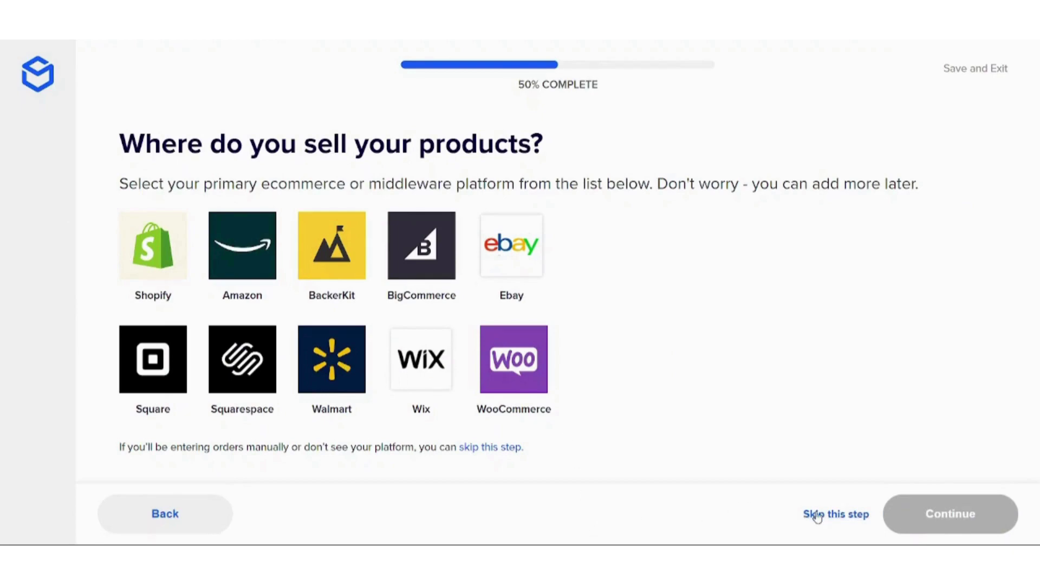
# Skip the sales-platform question and the pricing calculator to finish the onboarding questionnaire
pyautogui.click(817, 515)
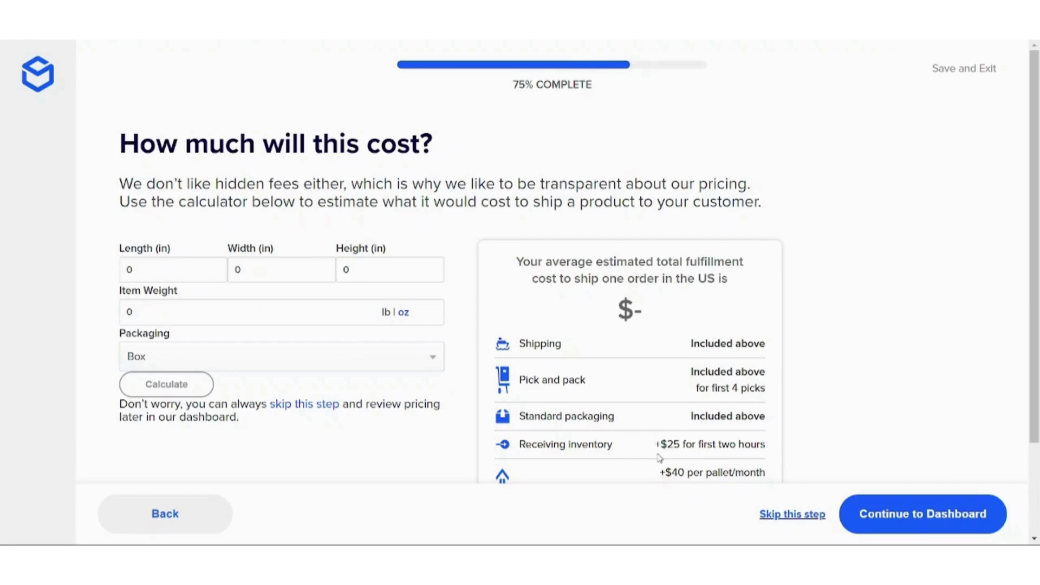
pyautogui.moveTo(596, 262); pyautogui.dragTo(724, 284)
pyautogui.doubleClick(679, 280)
pyautogui.click(790, 516)
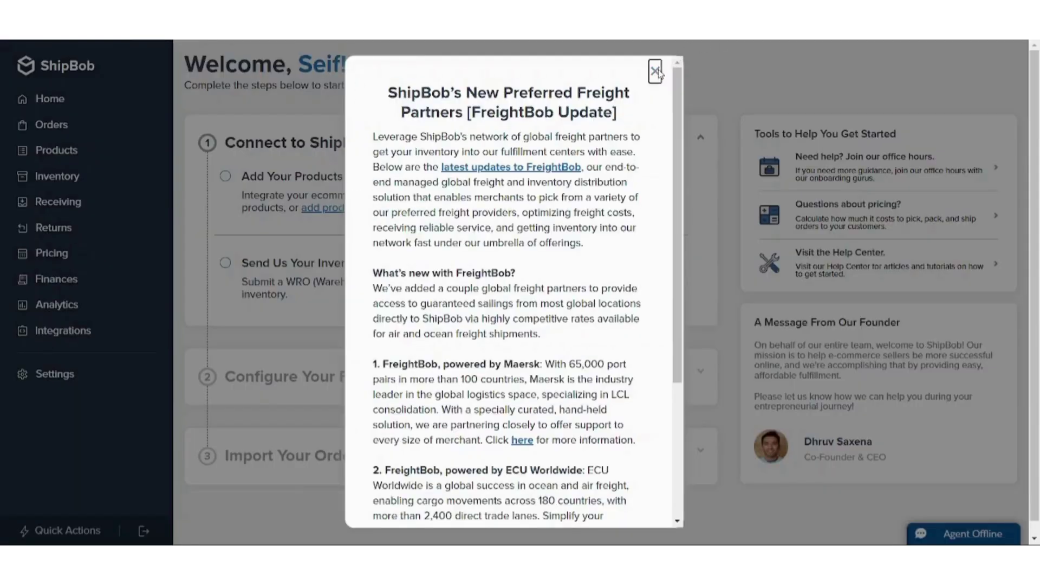
# Close the FreightBob, Terms of Service, 2023 rate increase and Importer of Record announcements
pyautogui.click(656, 71)
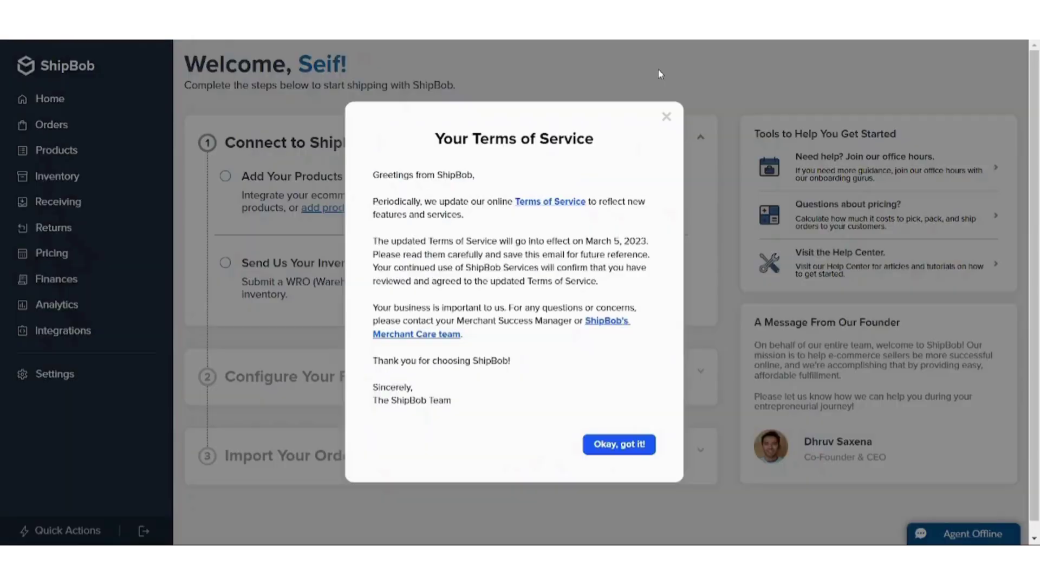
pyautogui.click(667, 117)
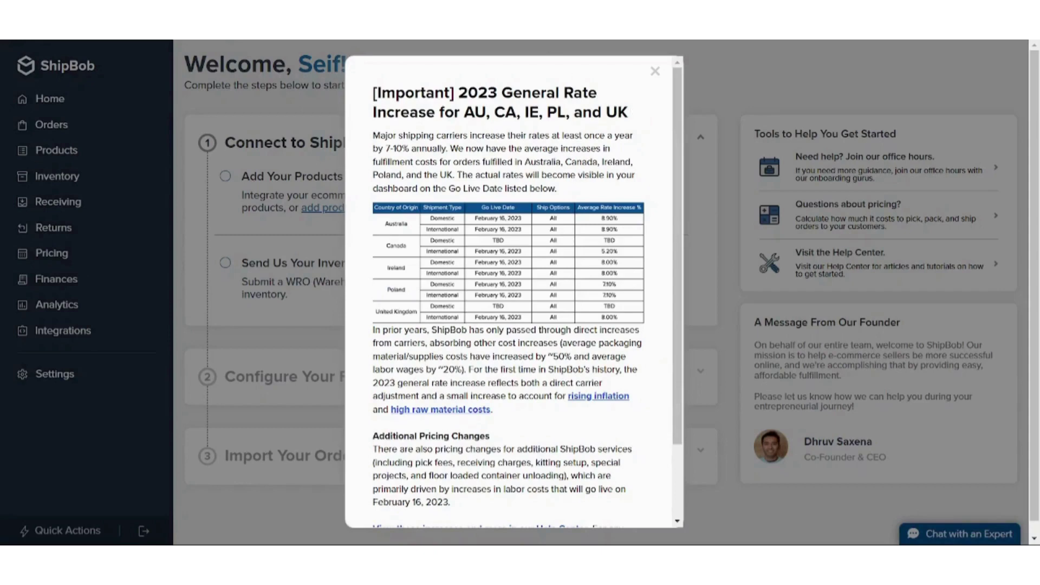
pyautogui.click(655, 71)
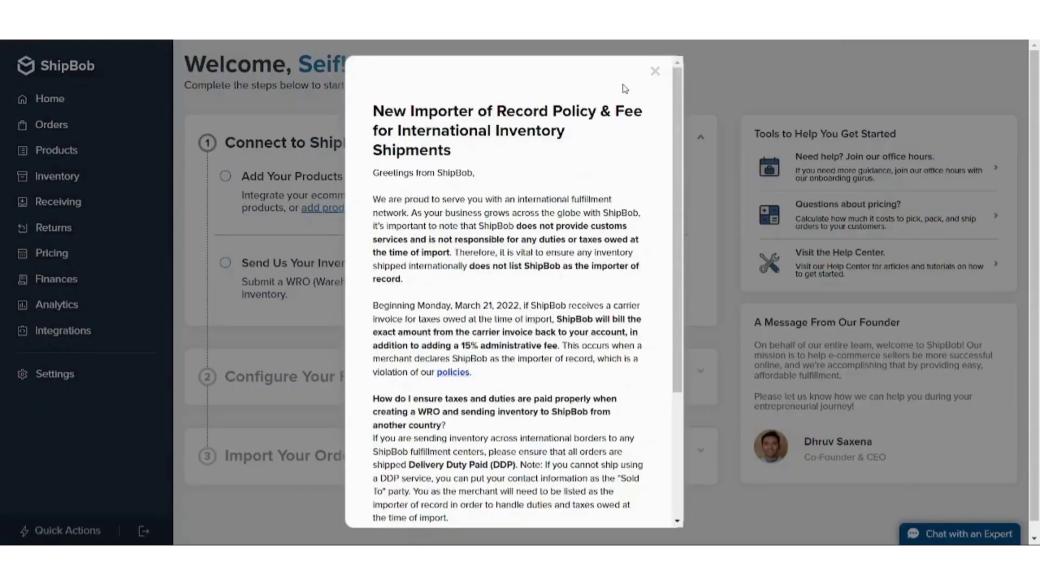
pyautogui.click(656, 71)
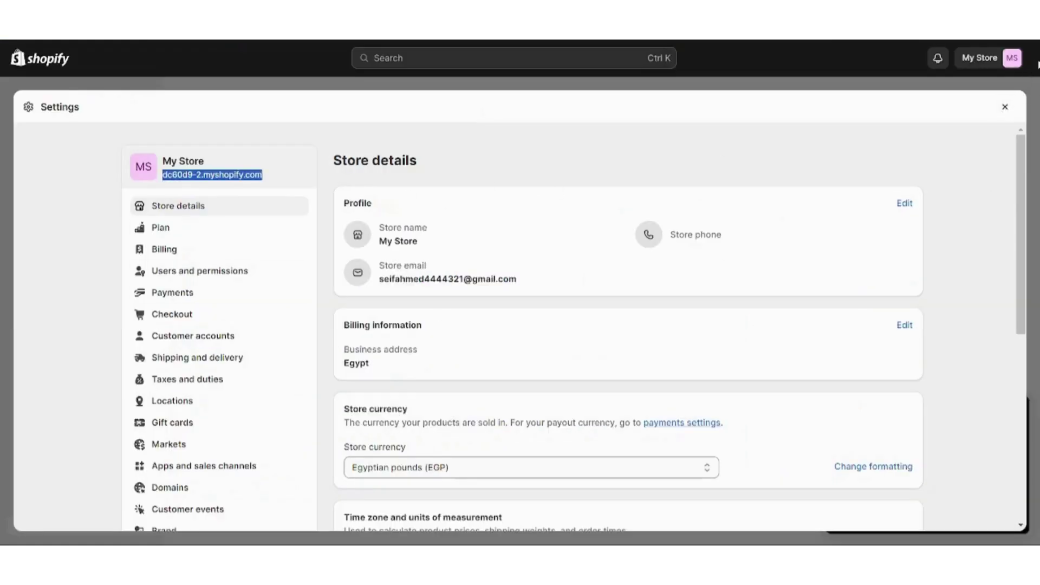
# Close Shopify's Settings overlay and scroll down the app recommendations to the Shopify App Store link
pyautogui.click(1006, 108)
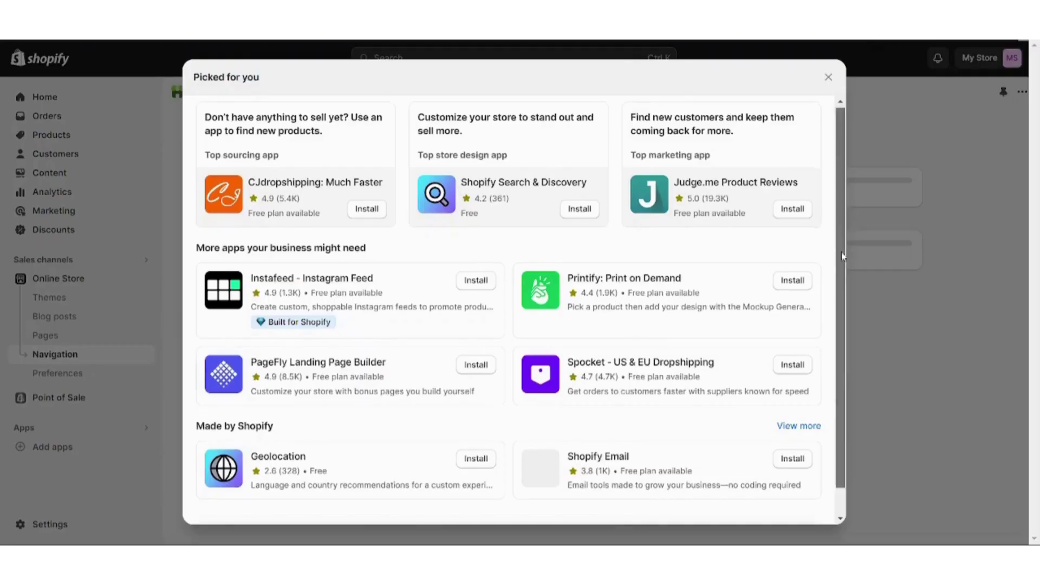
pyautogui.moveTo(843, 247); pyautogui.dragTo(851, 407)
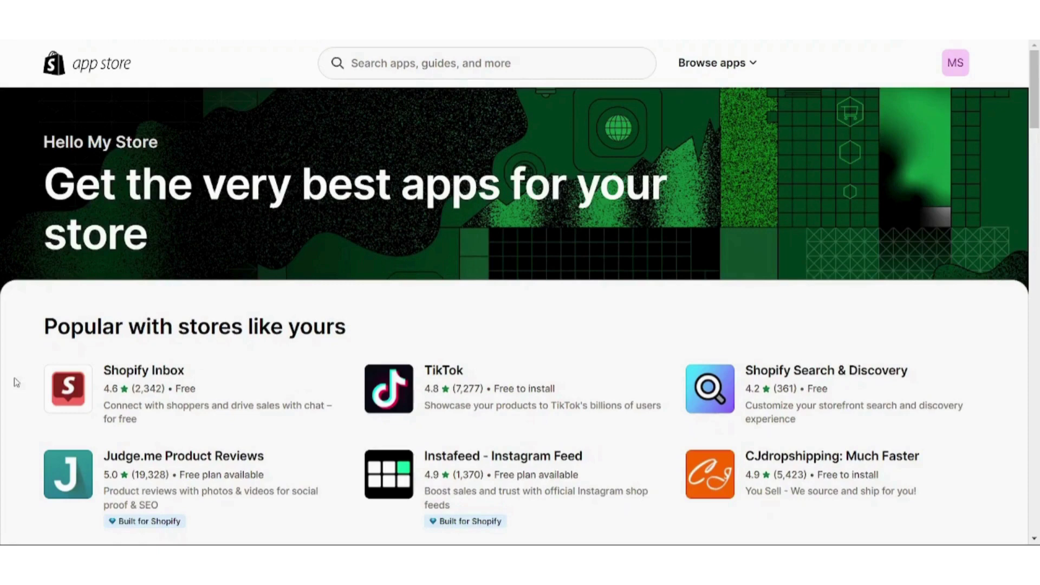
# Search the App Store for 'shipbob' and start installing ShipBob Fulfillment on the store
pyautogui.click(419, 64)
pyautogui.write('shipbob')
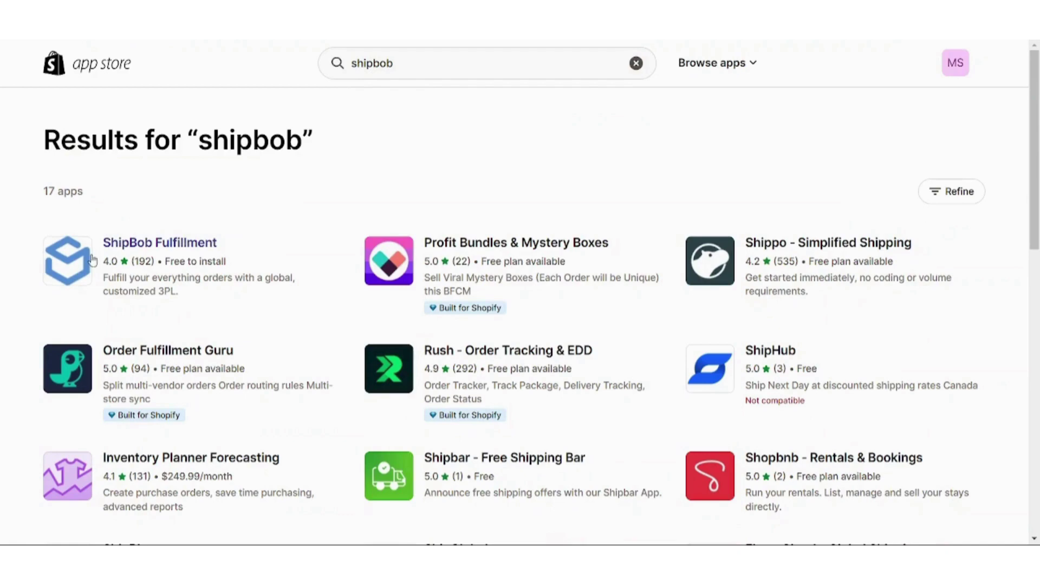
pyautogui.click(140, 254)
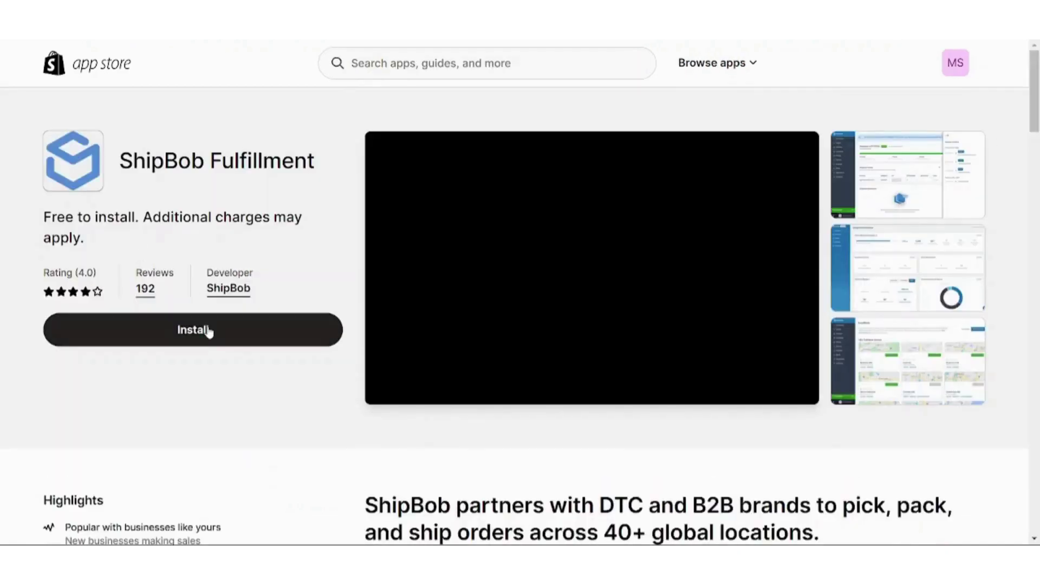
pyautogui.click(208, 332)
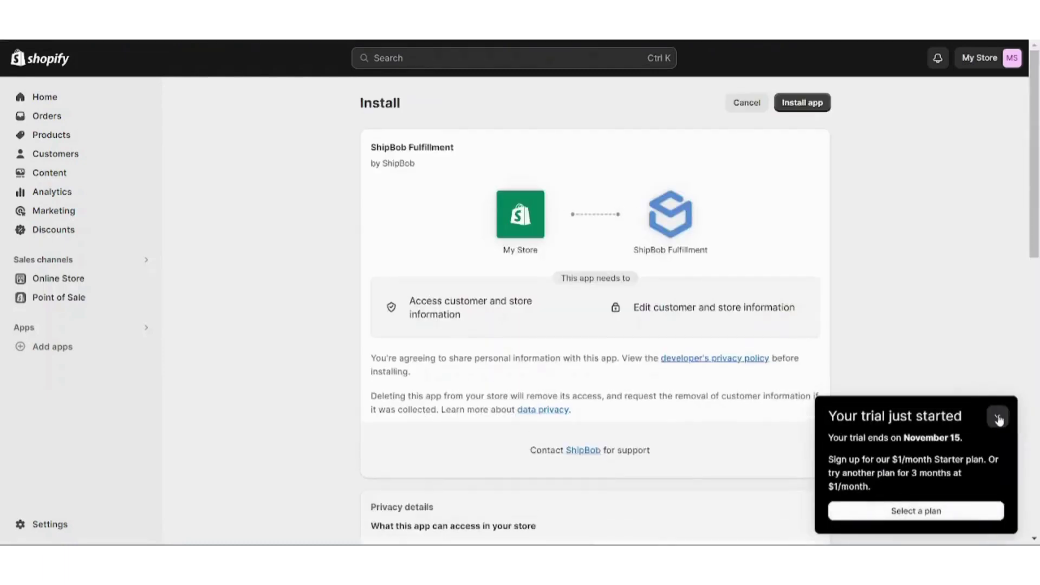
# Minimise the trial notice and approve installing the ShipBob Fulfillment app in Shopify
pyautogui.click(999, 416)
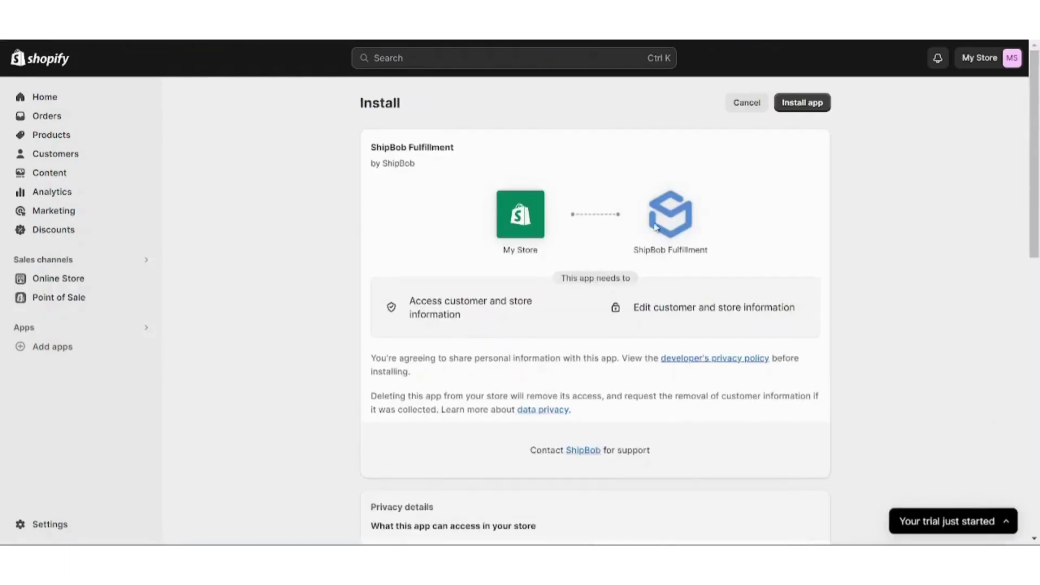
pyautogui.click(806, 103)
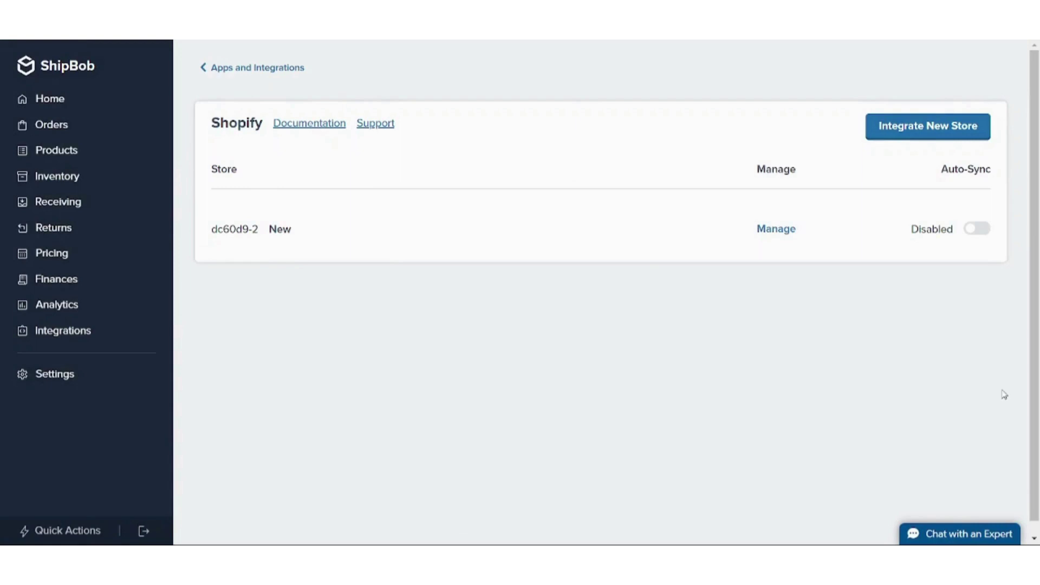
pyautogui.click(910, 128)
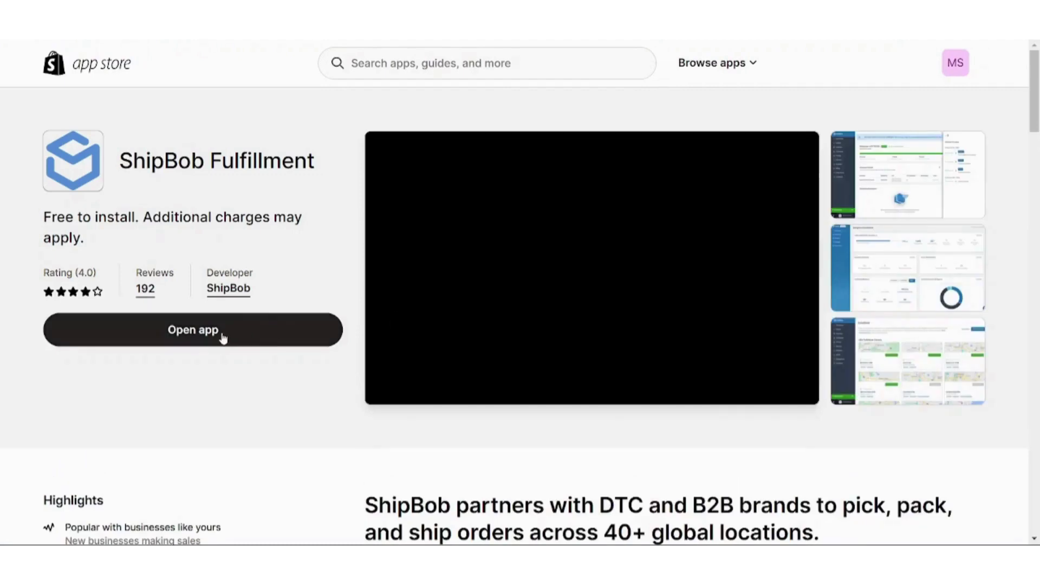
pyautogui.click(222, 335)
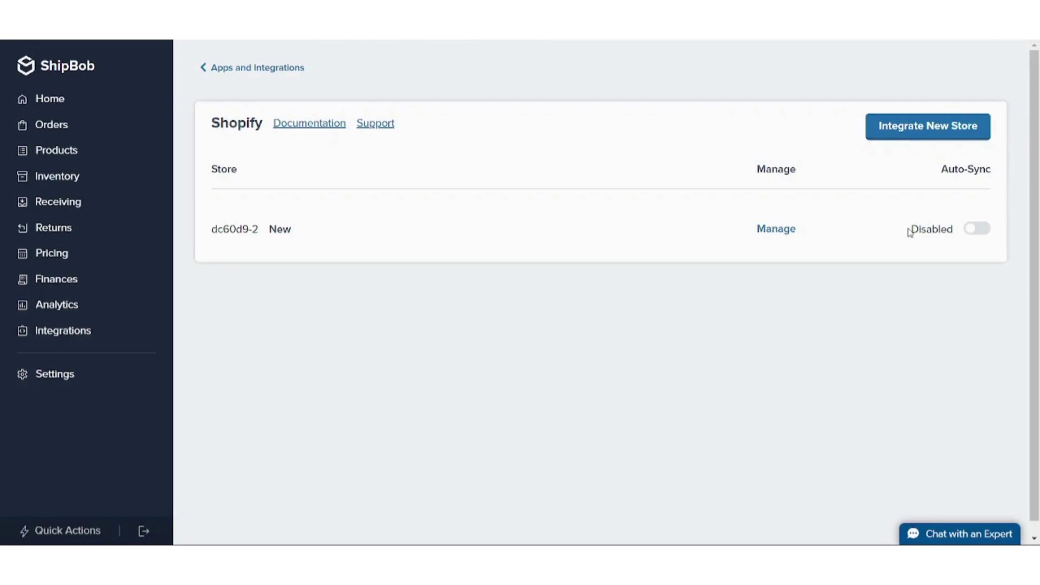
pyautogui.click(977, 230)
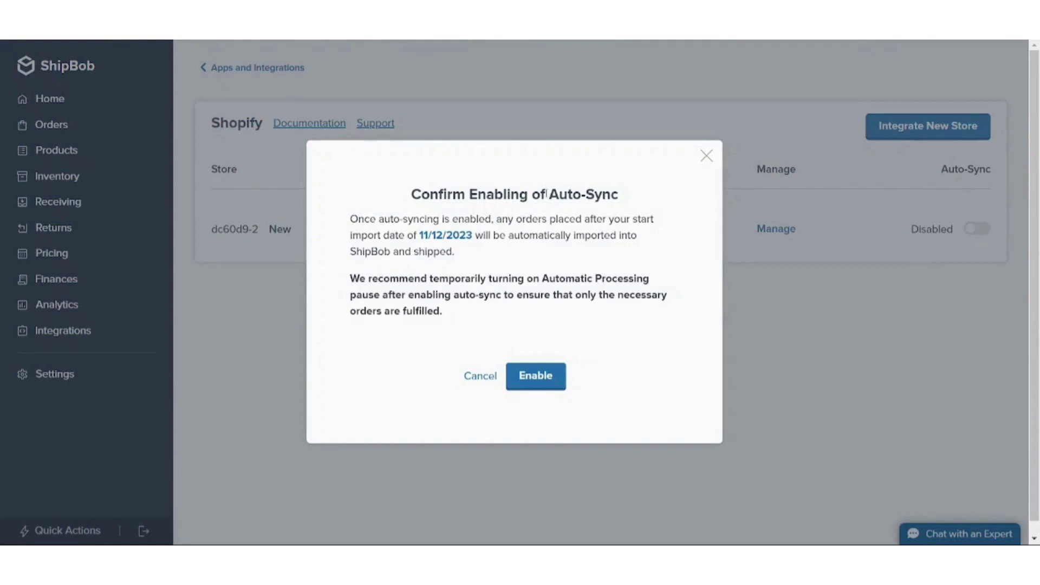
pyautogui.moveTo(549, 195); pyautogui.dragTo(630, 201)
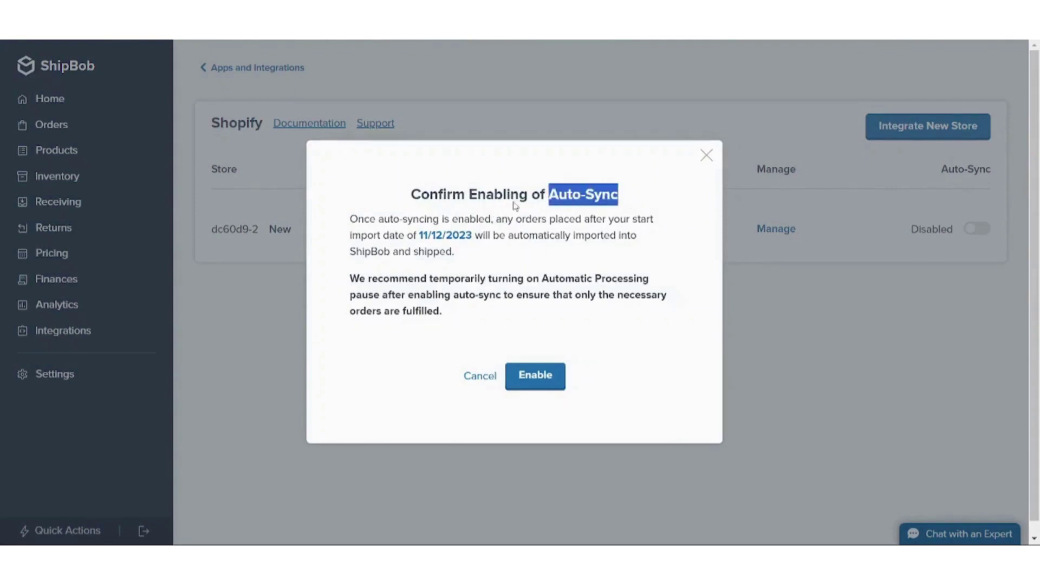
pyautogui.click(706, 156)
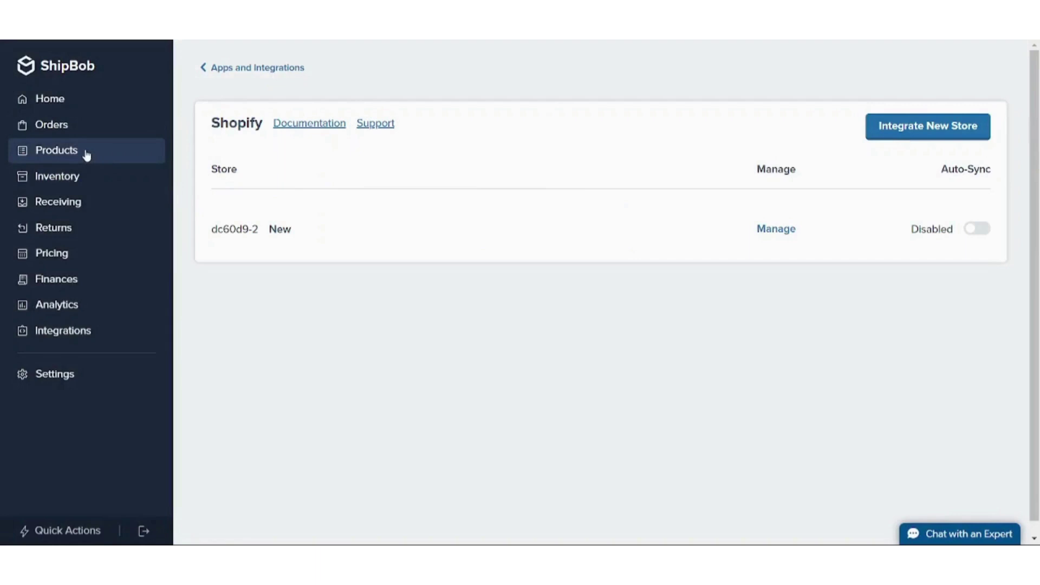
# From the Products page's Quick Setup, open Store Integration and choose Shopify as the connected store
pyautogui.click(85, 154)
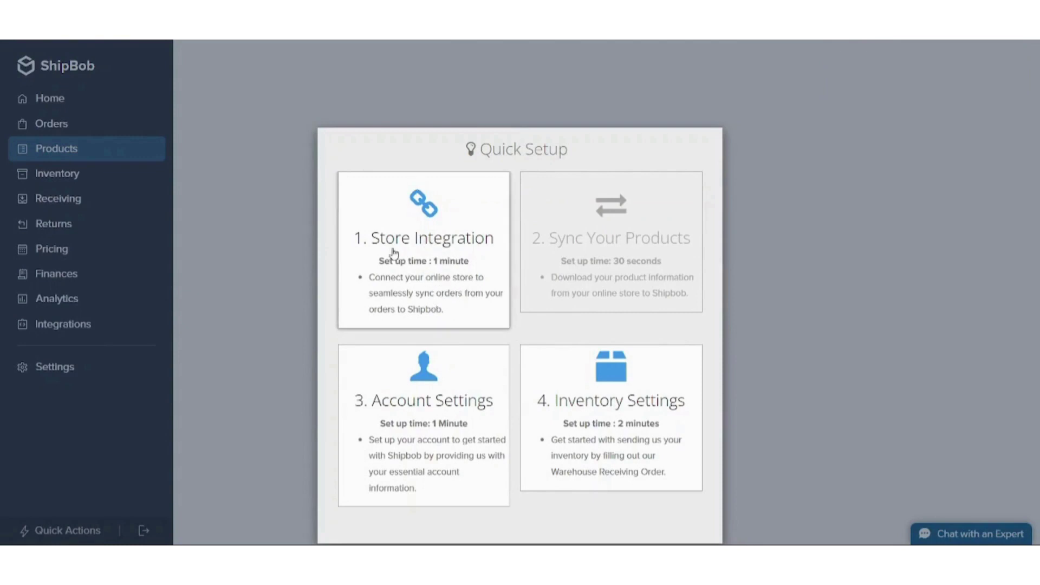
pyautogui.click(460, 233)
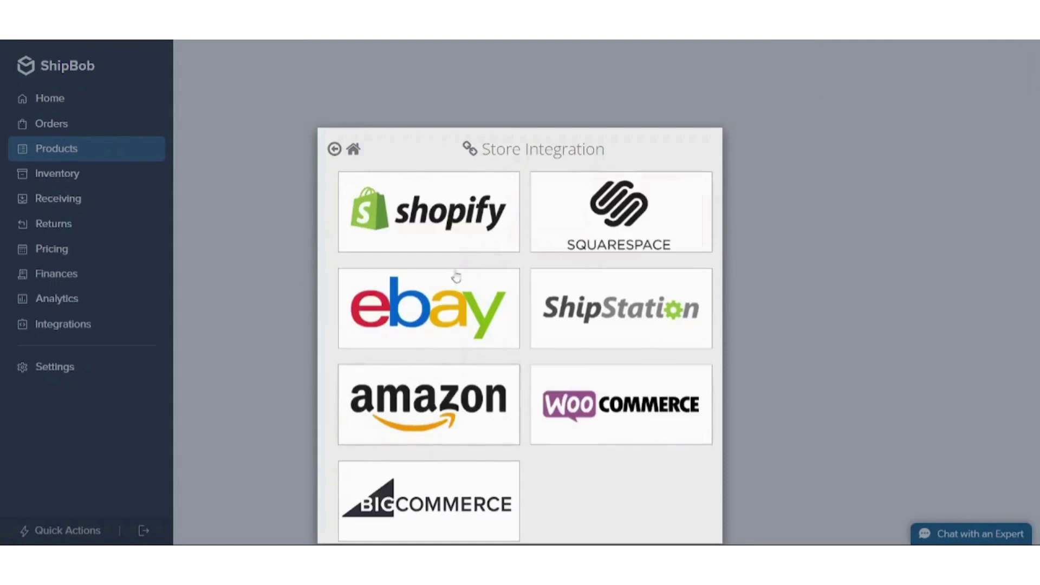
pyautogui.click(433, 218)
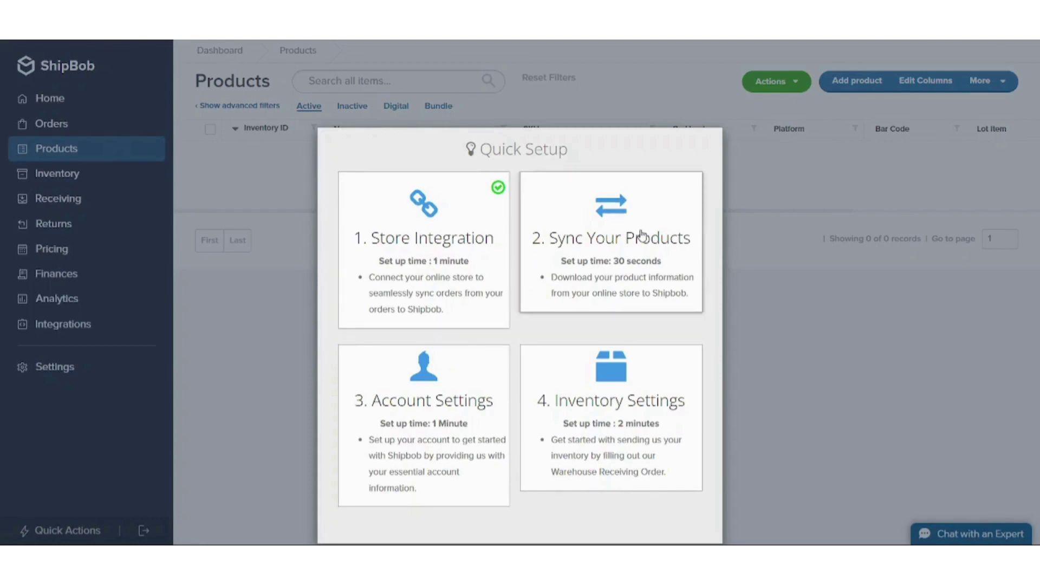
# Check the Sync Your Products step, then return to the Quick Setup overview
pyautogui.click(642, 235)
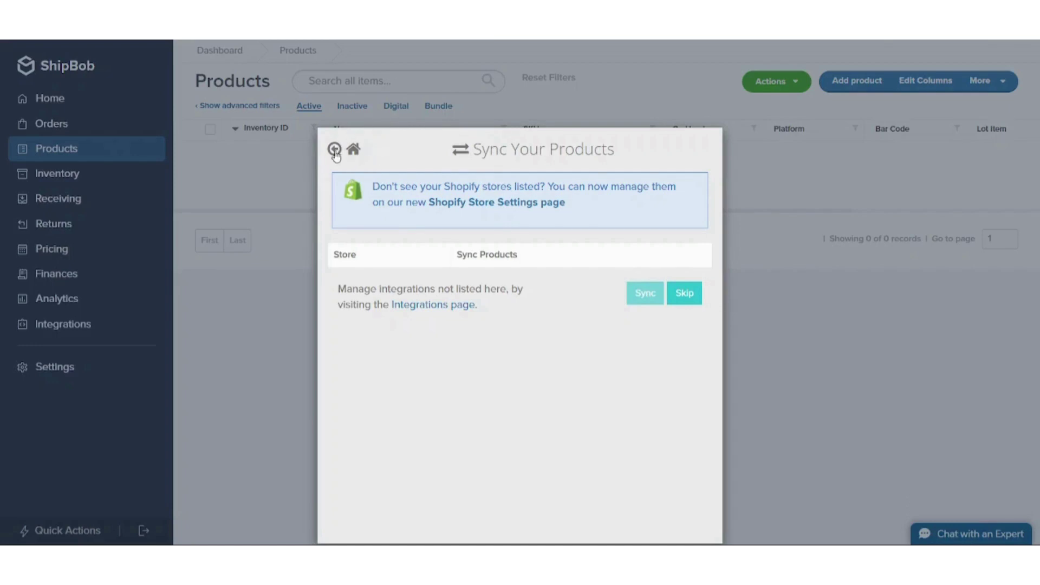
pyautogui.click(335, 151)
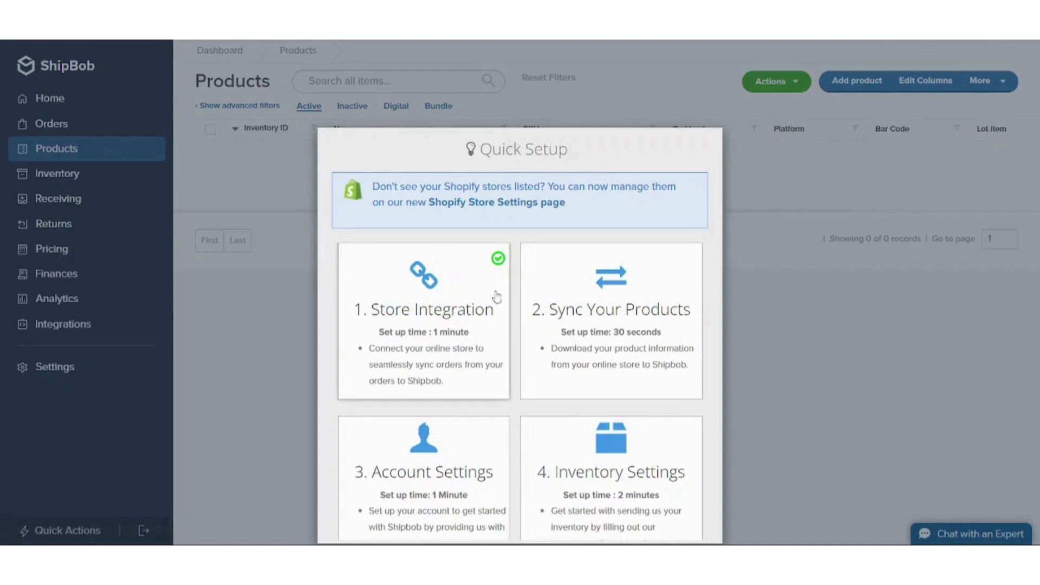
# Close Quick Setup and leave the empty Products page for the dashboard
pyautogui.click(906, 372)
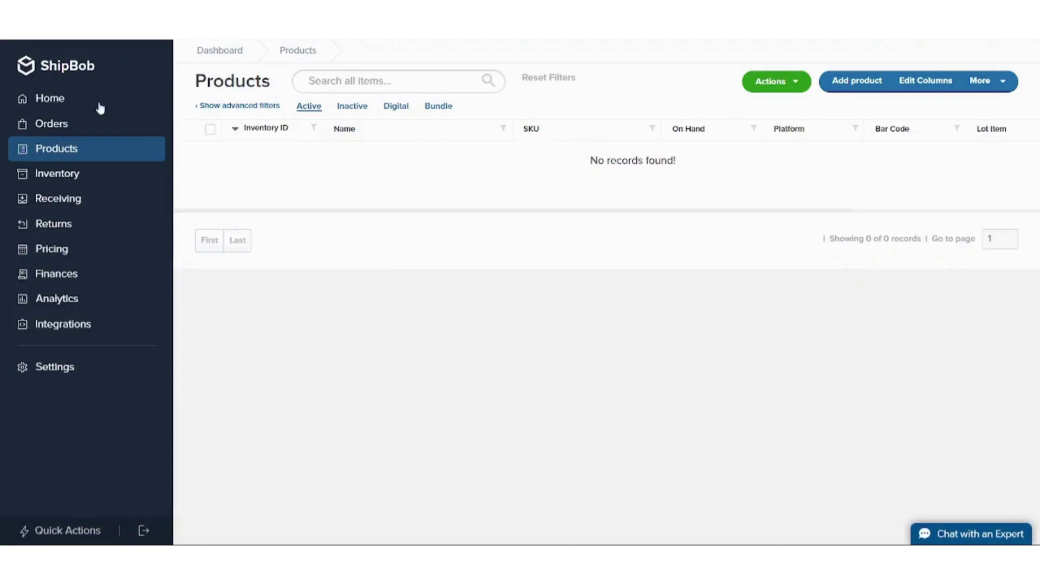
pyautogui.click(59, 99)
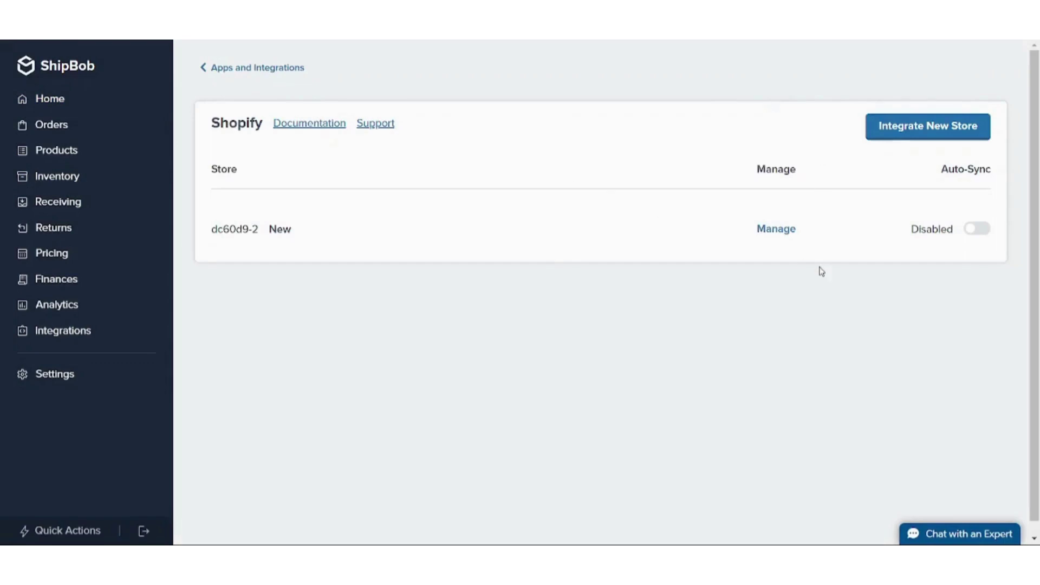
# Toggle Auto-Sync on for the connected Shopify store and confirm with Enable
pyautogui.click(970, 236)
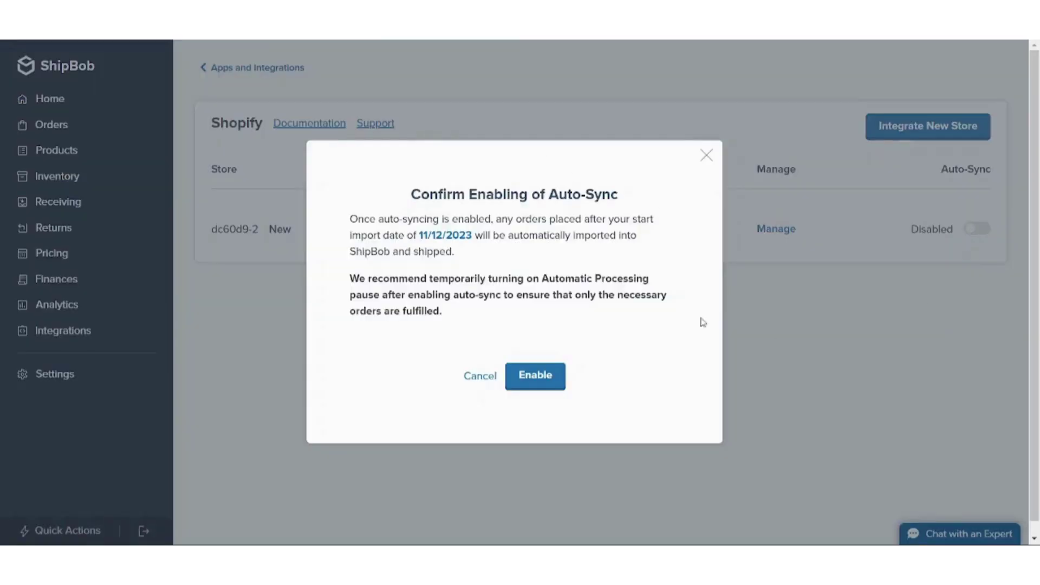
pyautogui.click(552, 379)
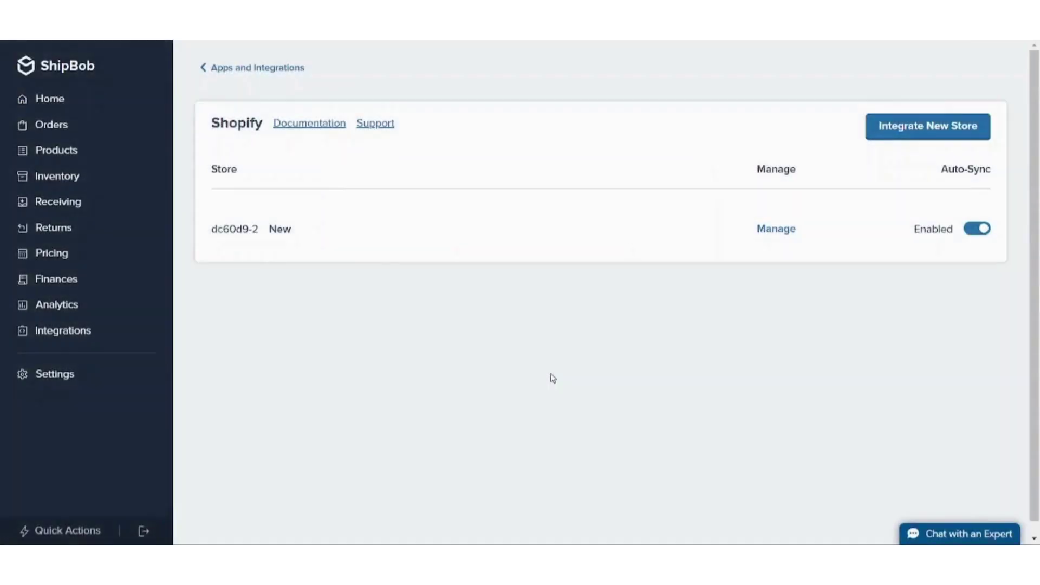